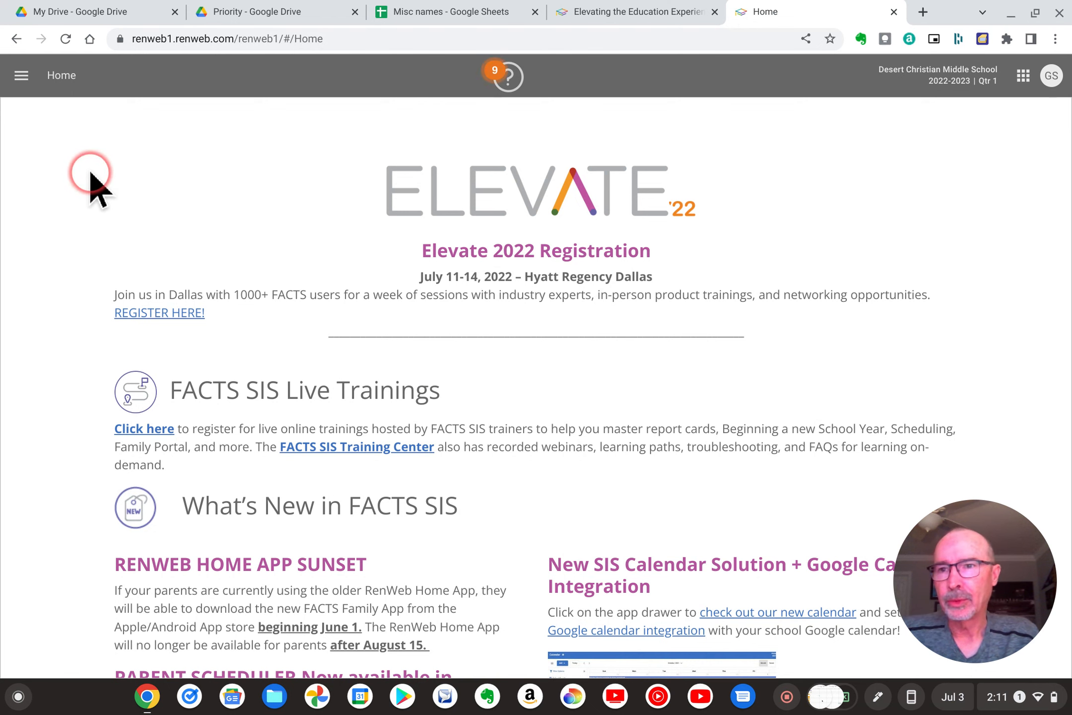
- Open the "Create a Report: Student" report from the Create A Report category in Report Manager
{"action": "left_click", "coordinate": [21, 75]}
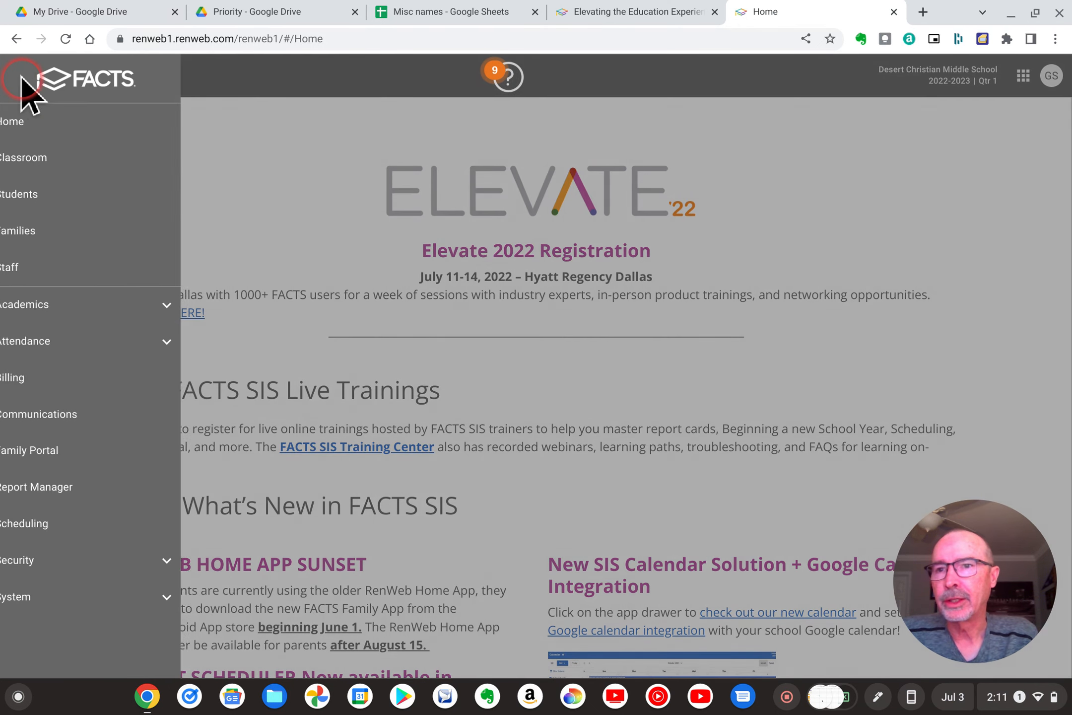
{"action": "left_click", "coordinate": [75, 486]}
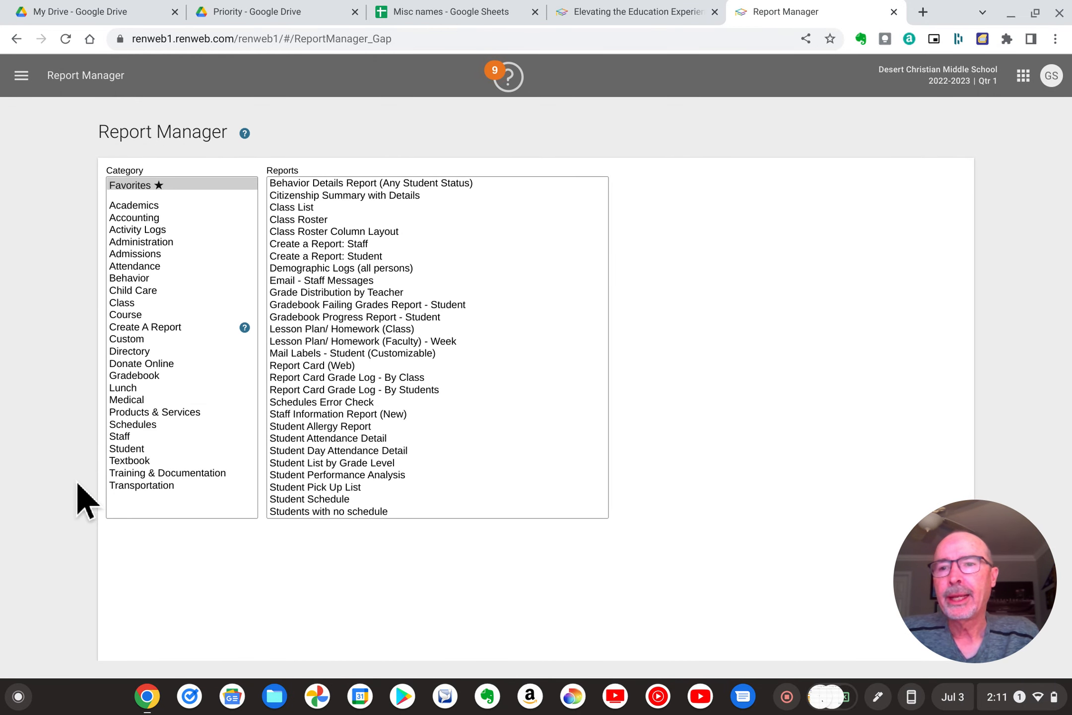
{"action": "left_click", "coordinate": [154, 329]}
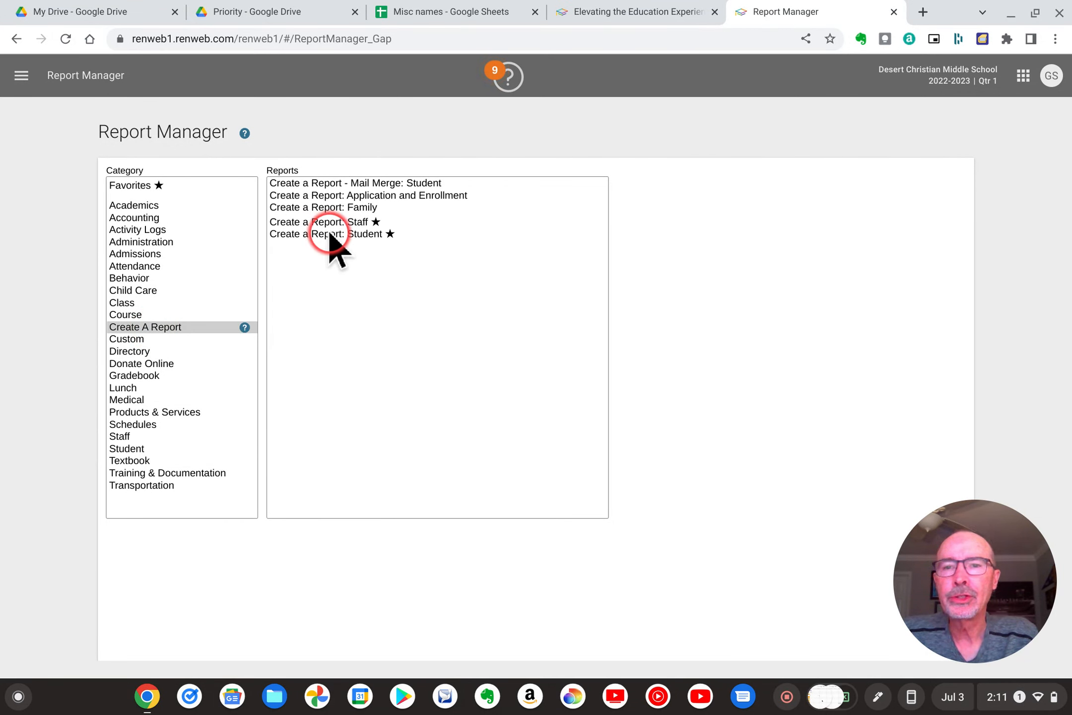
{"action": "left_click", "coordinate": [365, 233]}
- Filter the enrolled students to Grade: 06, add all of them to the selected list, and view the report
{"action": "scroll", "coordinate": [752, 353], "scroll_direction": "down", "scroll_amount": 3}
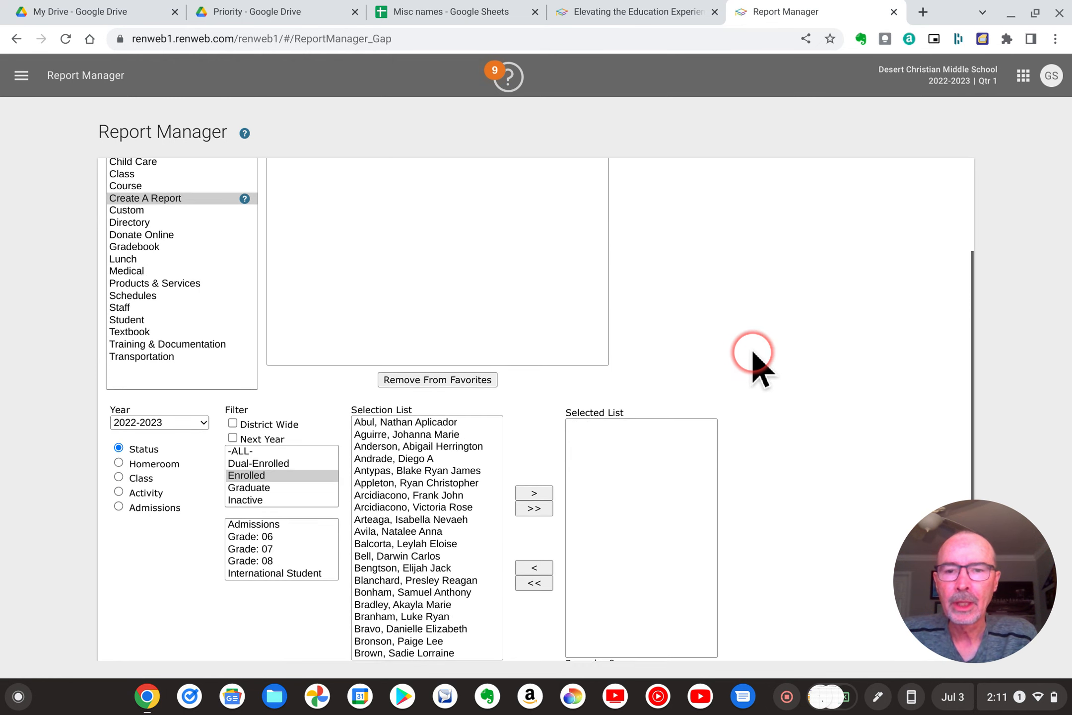
{"action": "scroll", "coordinate": [752, 354], "scroll_direction": "down", "scroll_amount": 2}
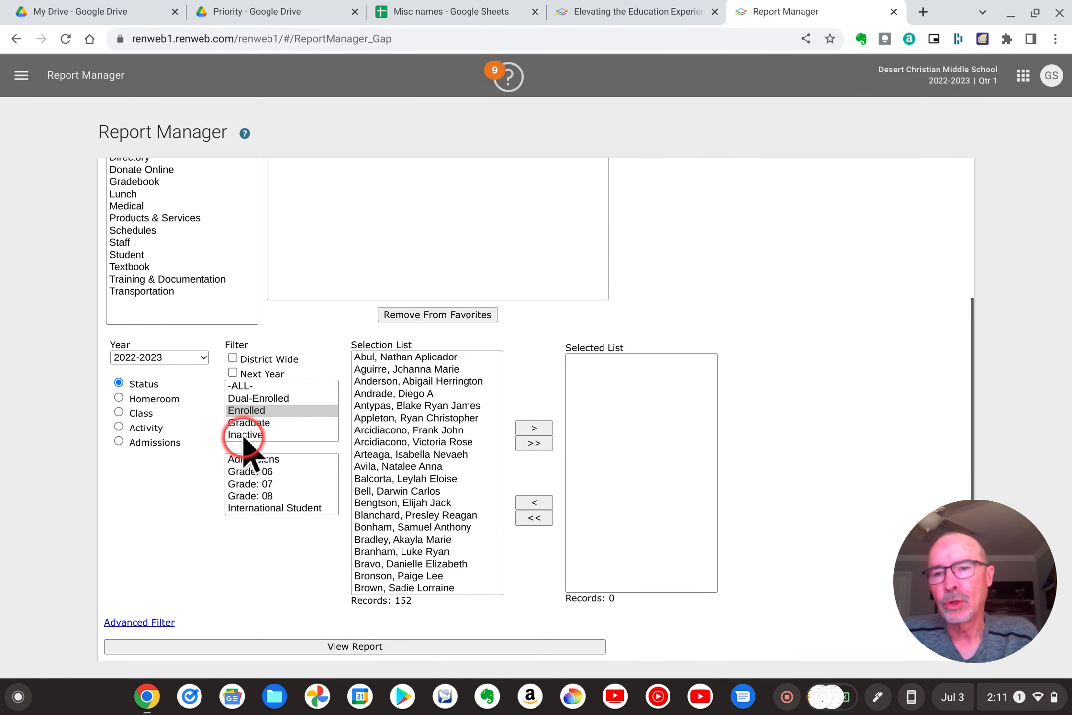
{"action": "left_click", "coordinate": [257, 470]}
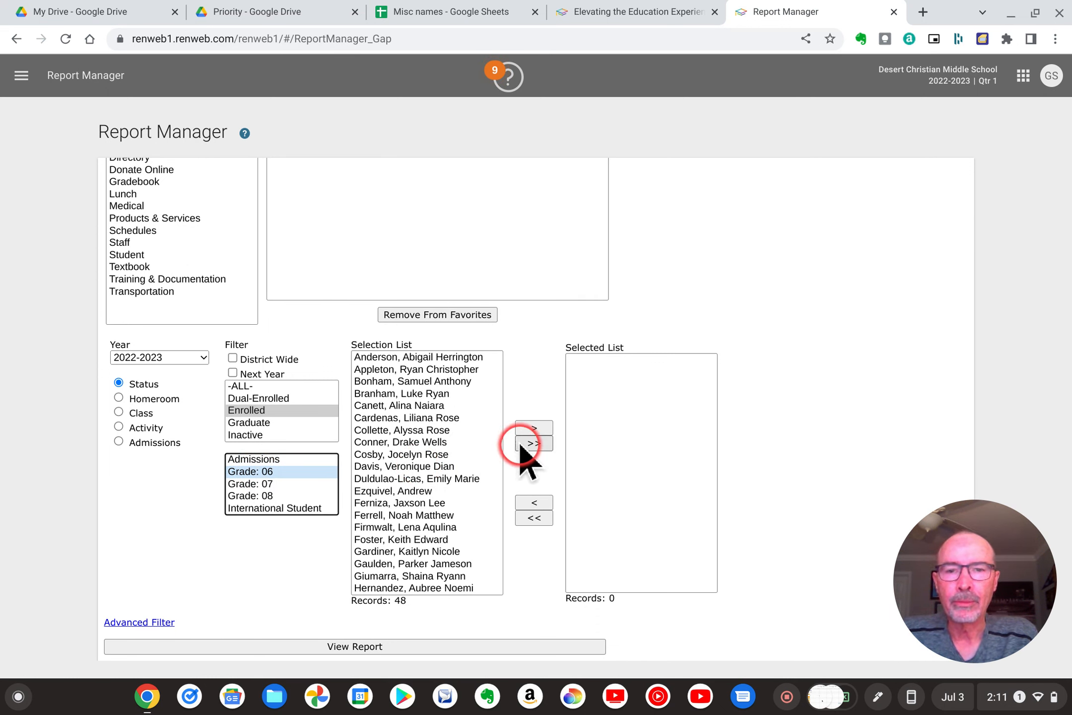
{"action": "left_click", "coordinate": [531, 443]}
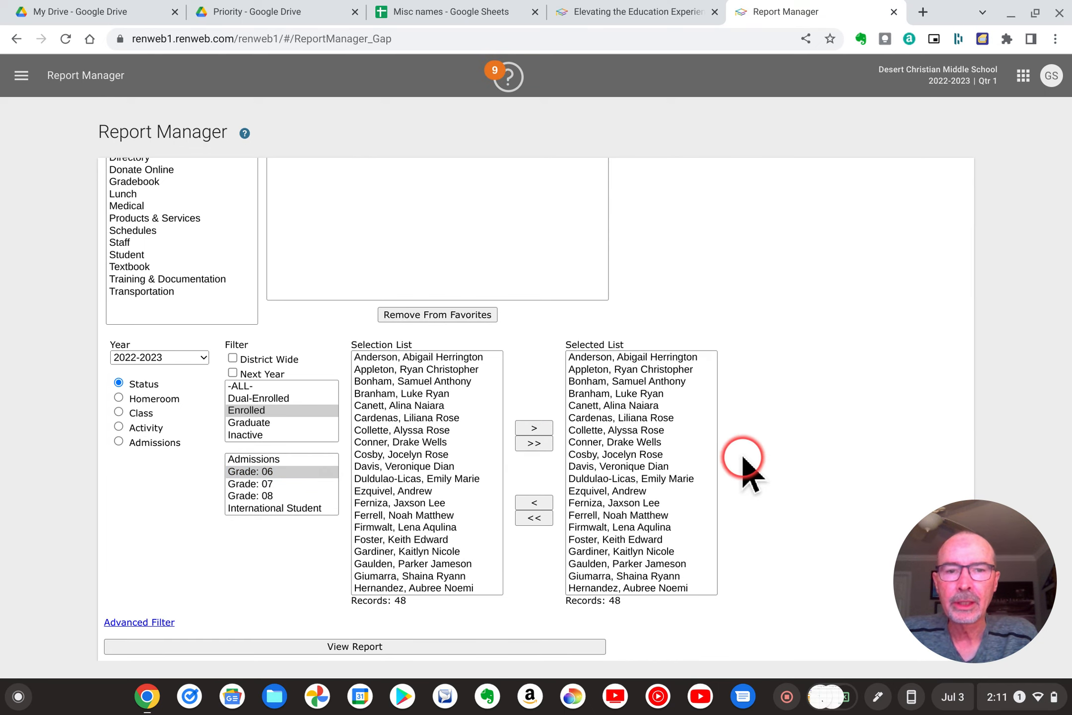
{"action": "left_click", "coordinate": [420, 647]}
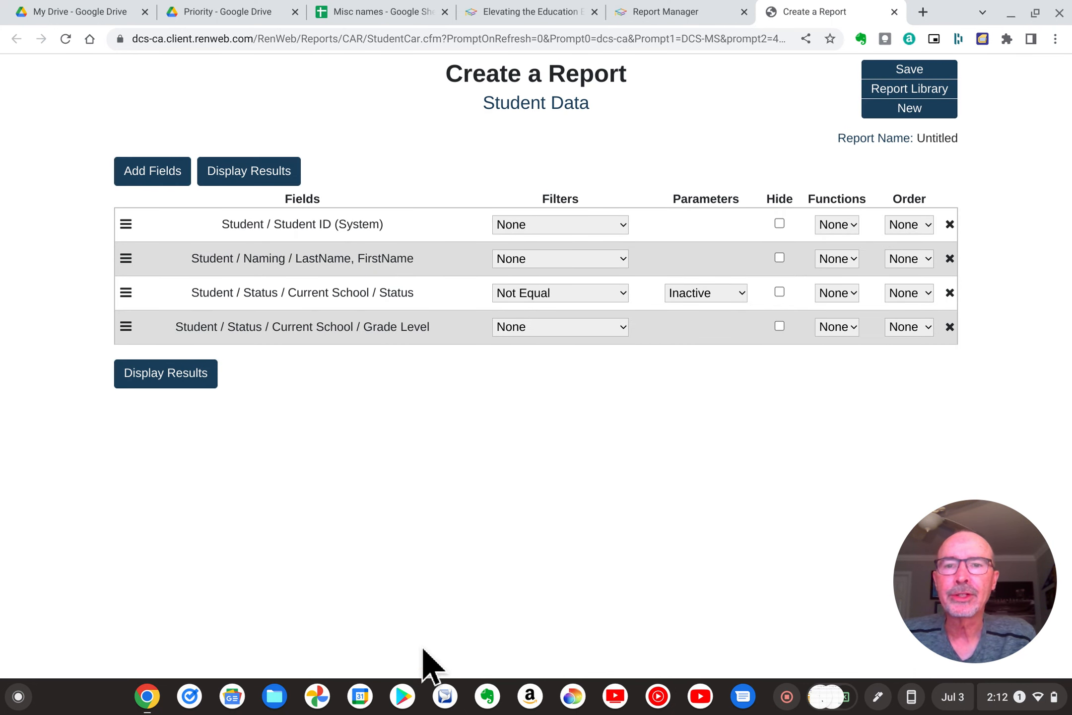
- Load the saved report "Student alpha last-first" from the report library
{"action": "left_click", "coordinate": [876, 87]}
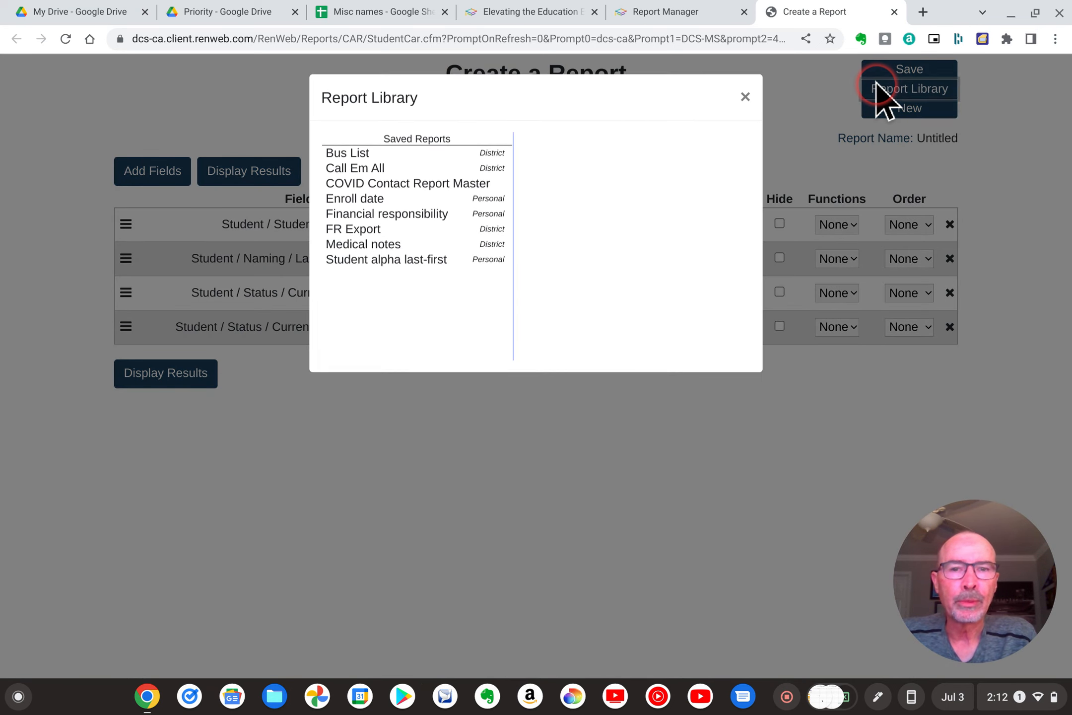
{"action": "left_click", "coordinate": [387, 262]}
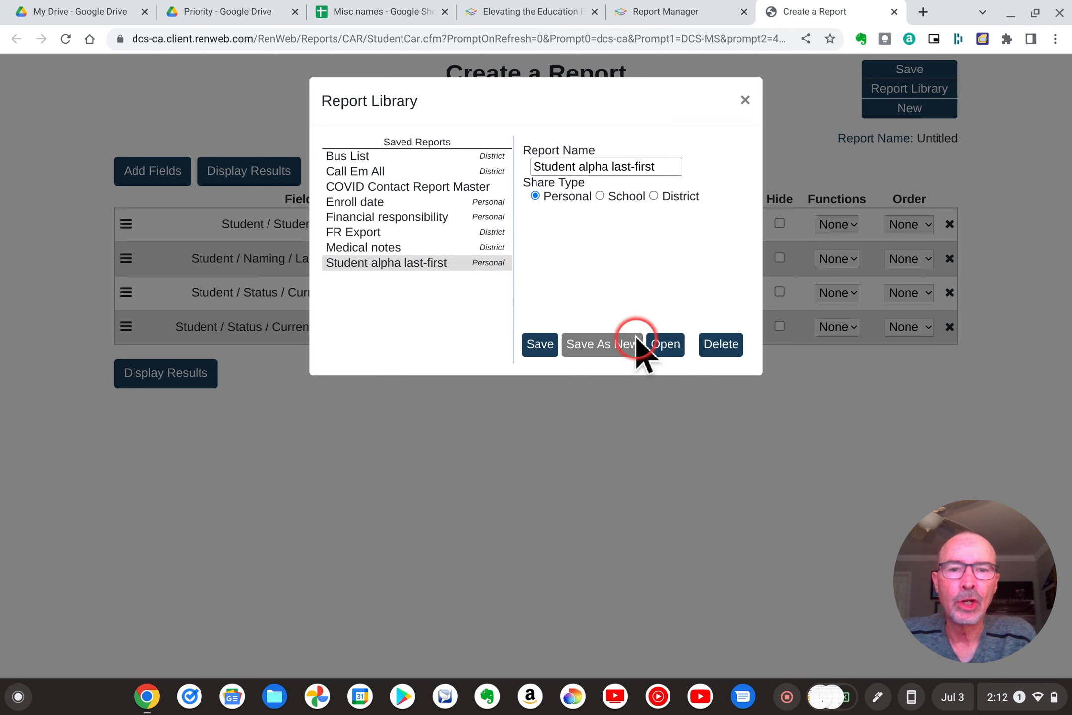
{"action": "left_click", "coordinate": [663, 343]}
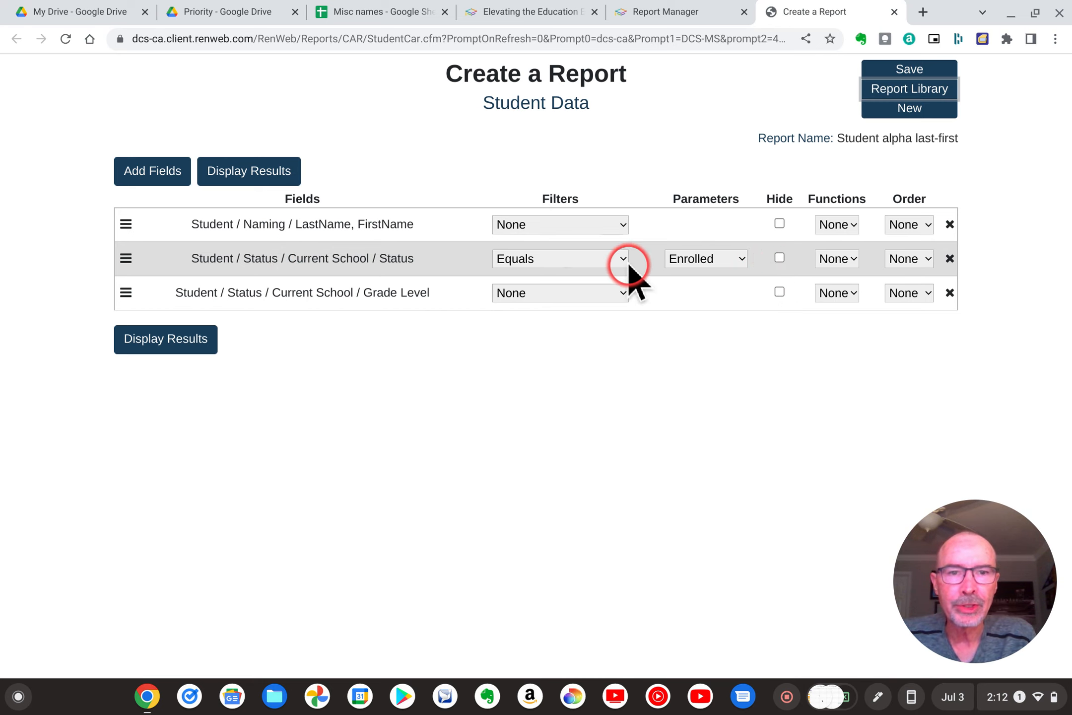
- Hide the Student / Status / Current School / Status field and display the report results
{"action": "left_click", "coordinate": [779, 258]}
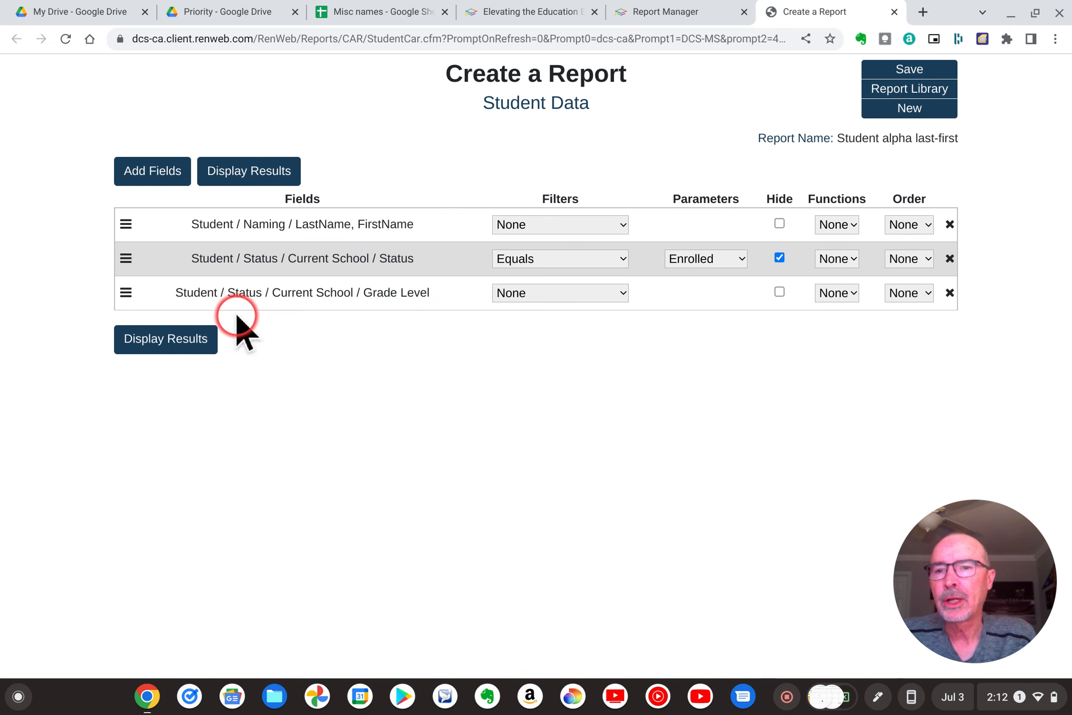
{"action": "left_click", "coordinate": [175, 340]}
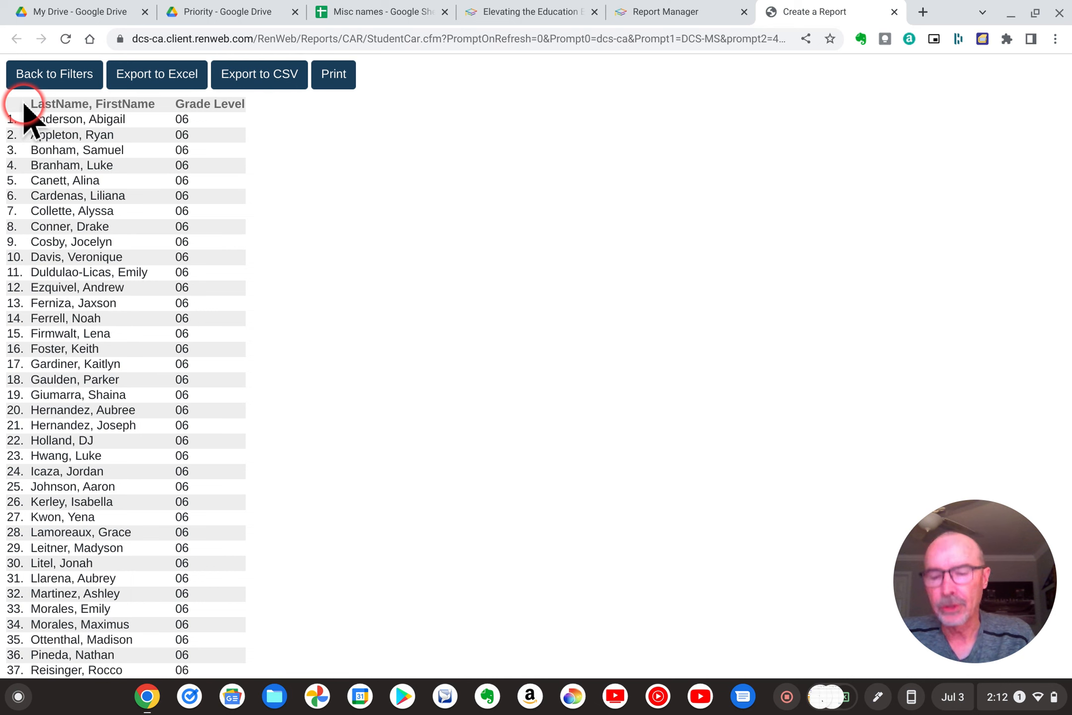
- Copy the whole results table and paste it into a new Google Sheets spreadsheet created from Drive, starting at A1
{"action": "left_click_drag", "start_coordinate": [24, 104], "coordinate": [185, 711]}
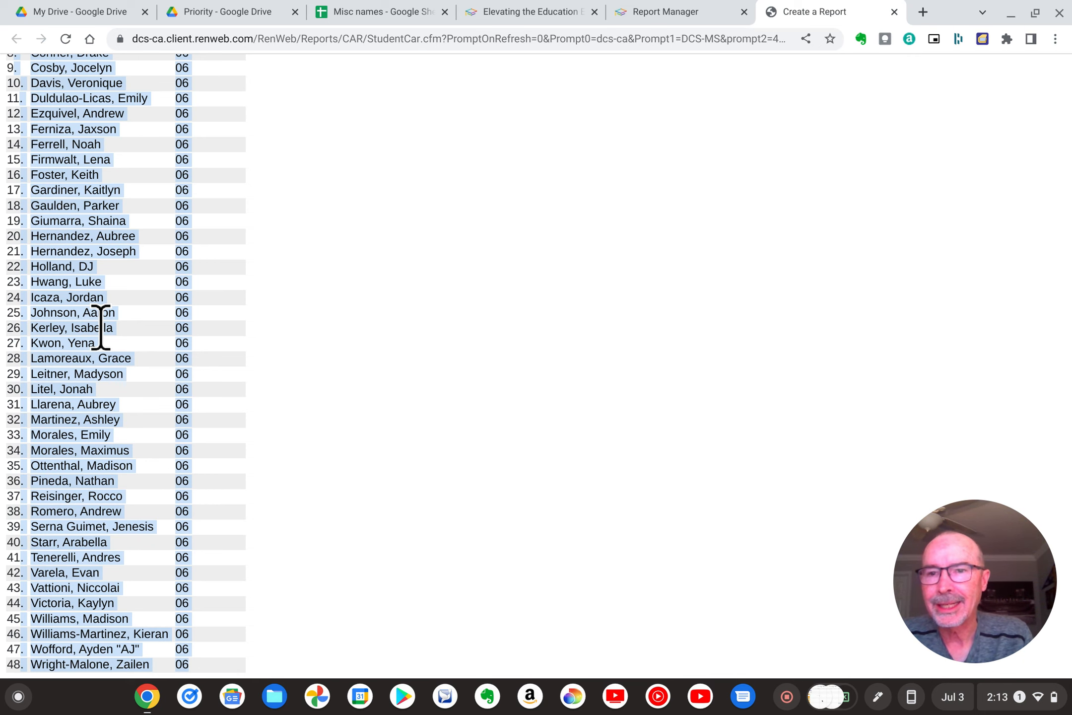
{"action": "left_click", "coordinate": [233, 12]}
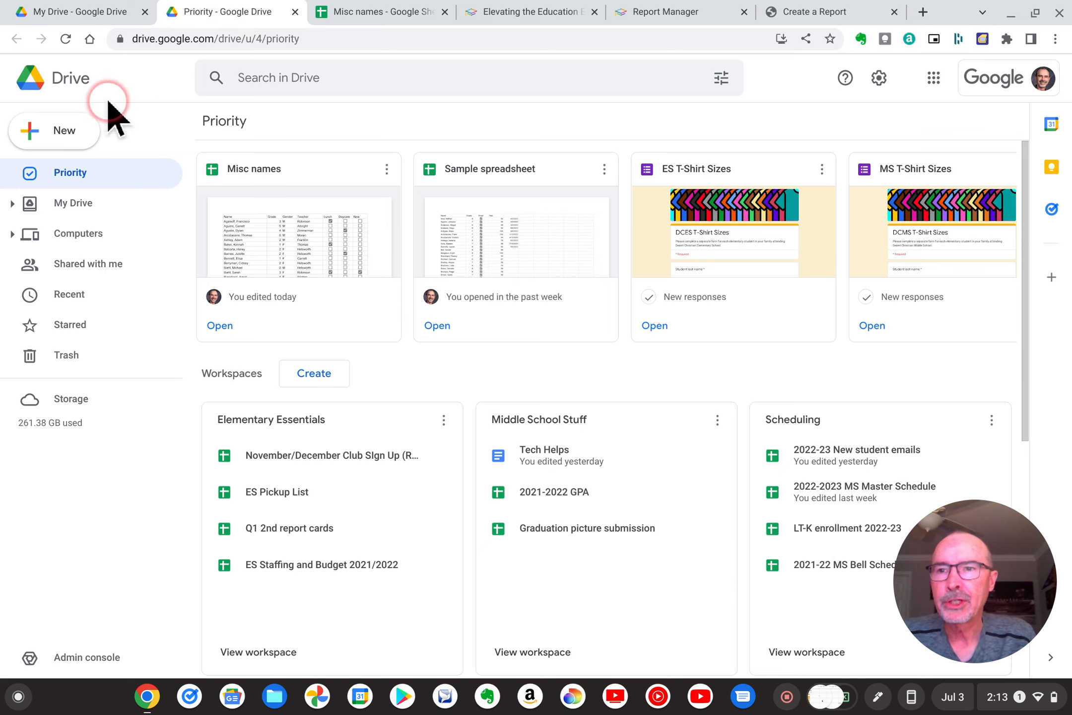
{"action": "left_click", "coordinate": [75, 132]}
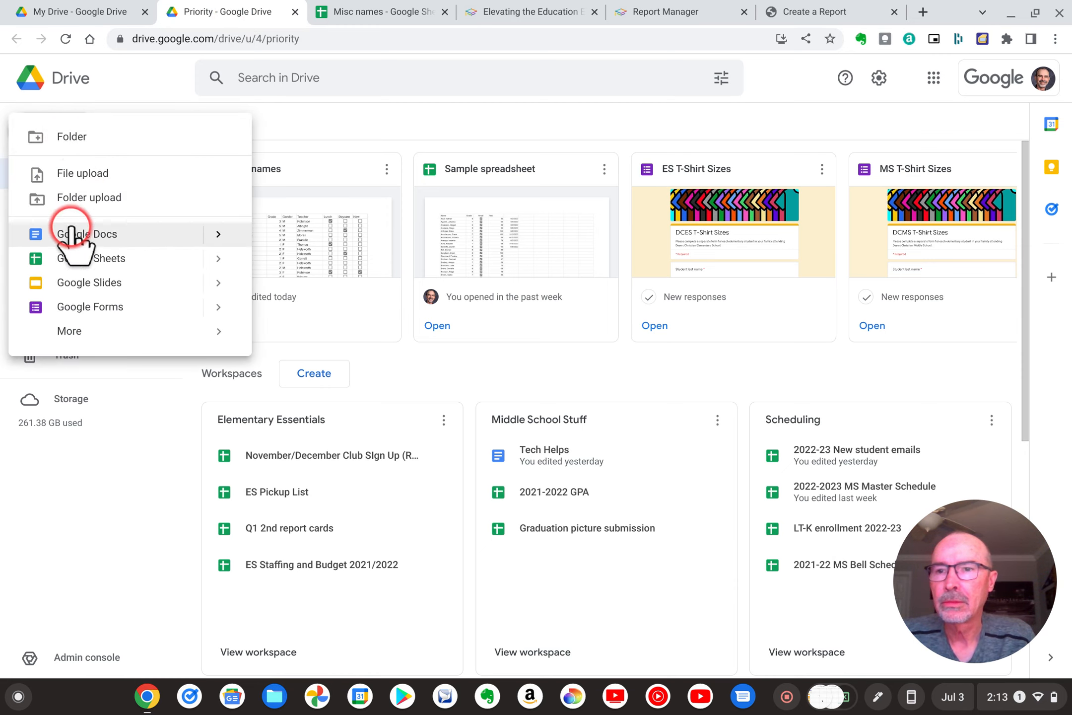
{"action": "left_click", "coordinate": [74, 256]}
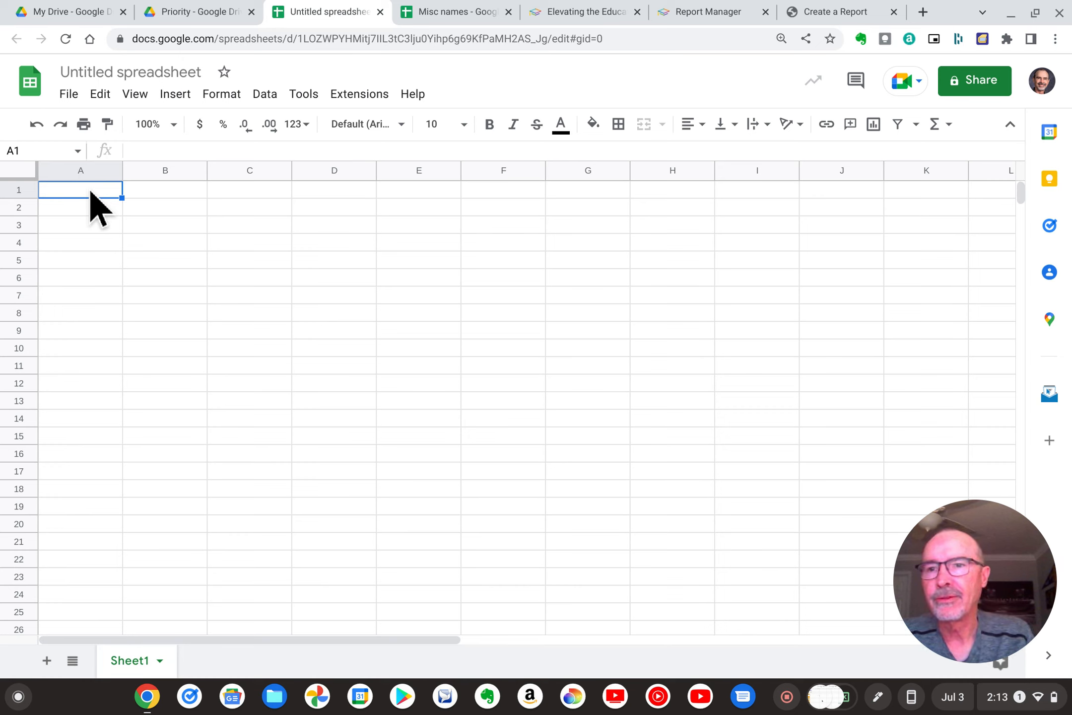
{"action": "key", "text": "ctrl+v"}
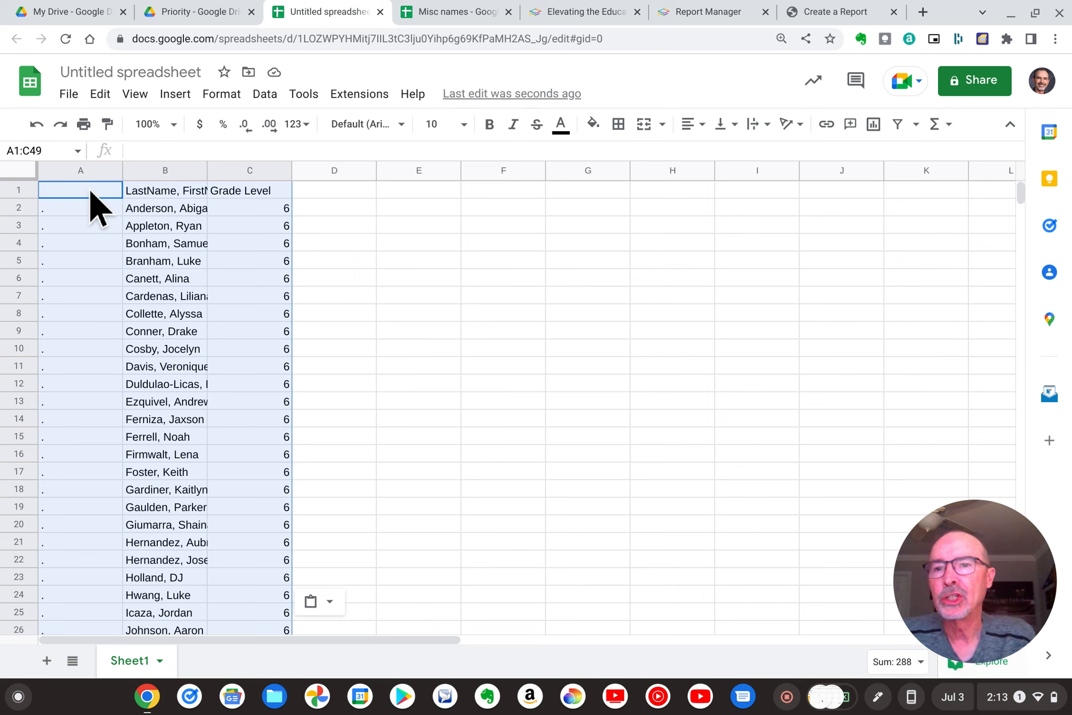
{"action": "left_click", "coordinate": [420, 297]}
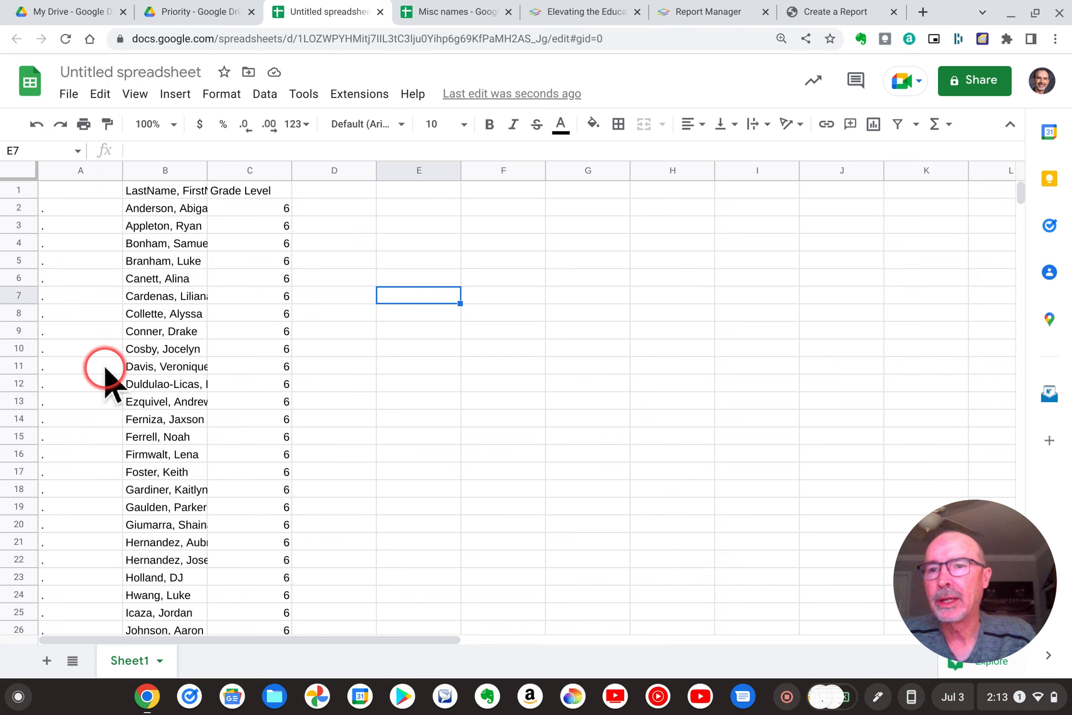
- Delete column A with the stray dots and widen the name column to fit the full names
{"action": "left_click", "coordinate": [67, 171]}
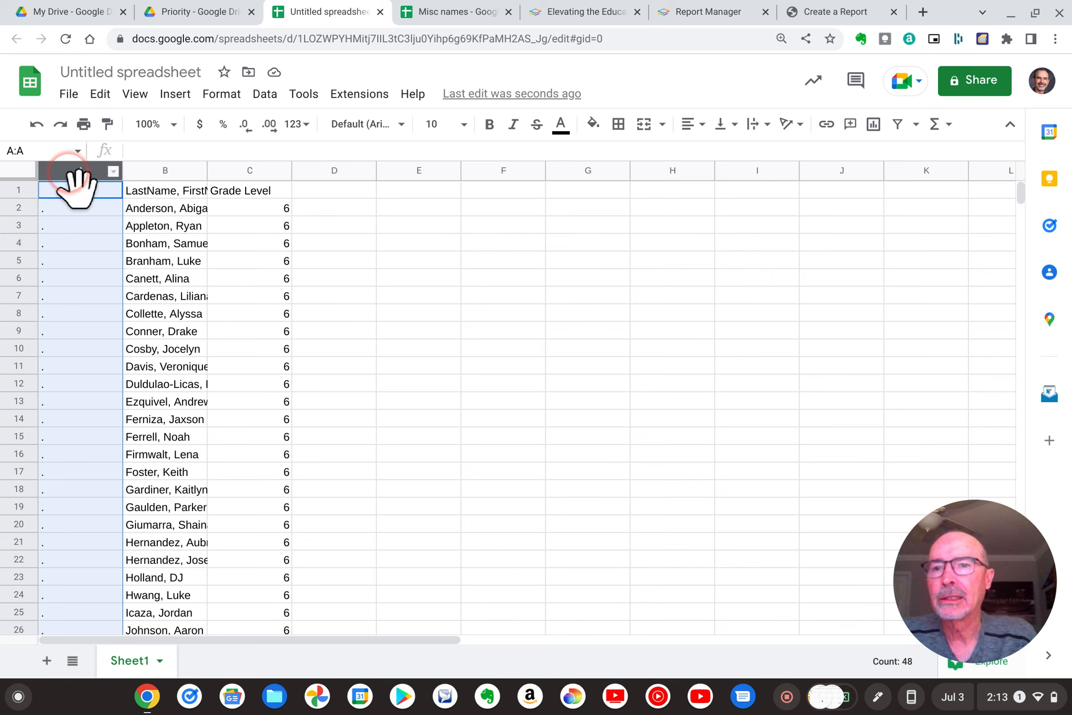
{"action": "left_click", "coordinate": [101, 95]}
{"action": "left_click", "coordinate": [307, 340]}
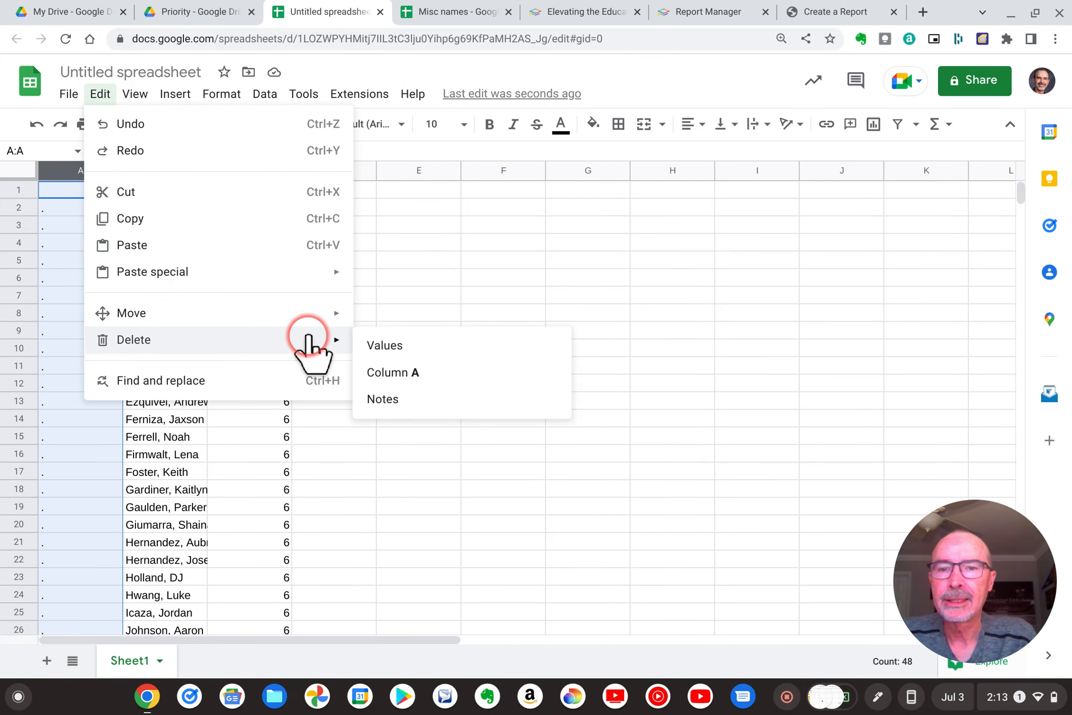
{"action": "left_click", "coordinate": [388, 371]}
{"action": "left_click", "coordinate": [389, 364]}
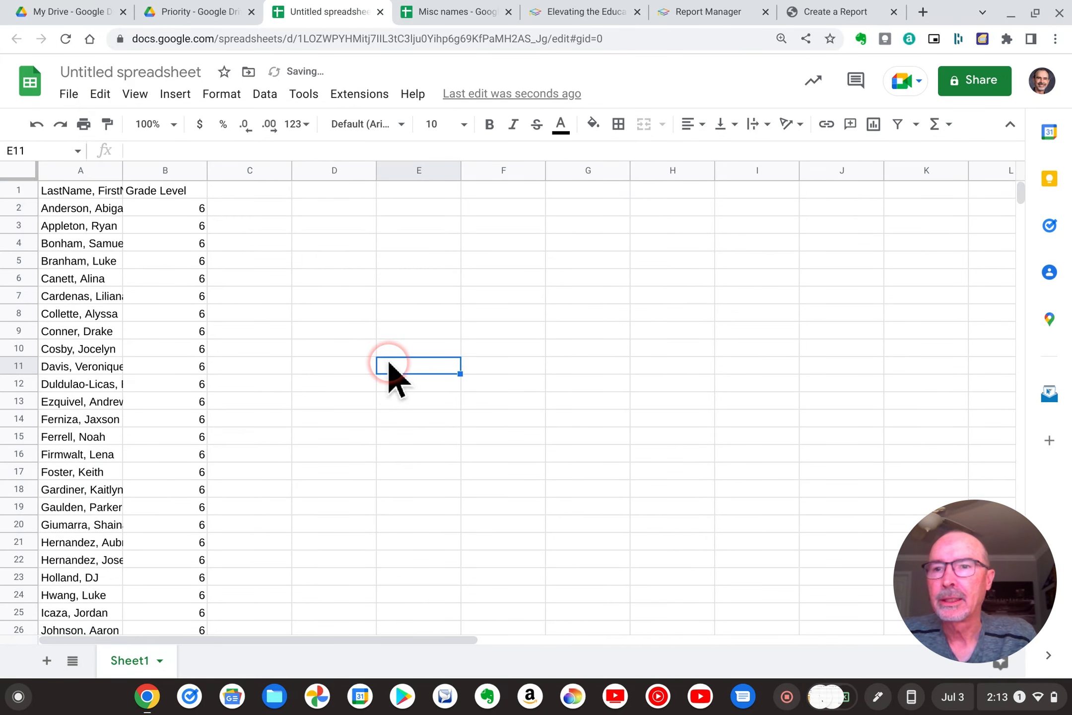
{"action": "left_click_drag", "start_coordinate": [119, 167], "coordinate": [155, 171]}
{"action": "left_click", "coordinate": [410, 336]}
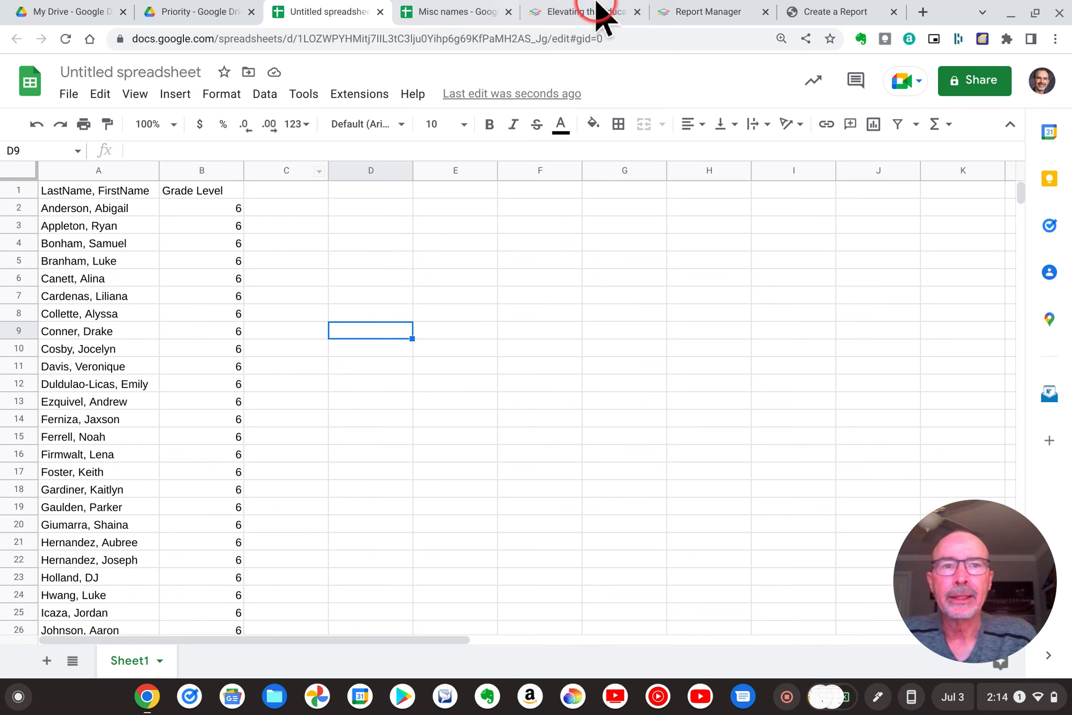
- Return to the Create a Report results, export them to Excel, and show the downloaded file in its folder
{"action": "left_click", "coordinate": [820, 11]}
{"action": "left_click", "coordinate": [418, 304]}
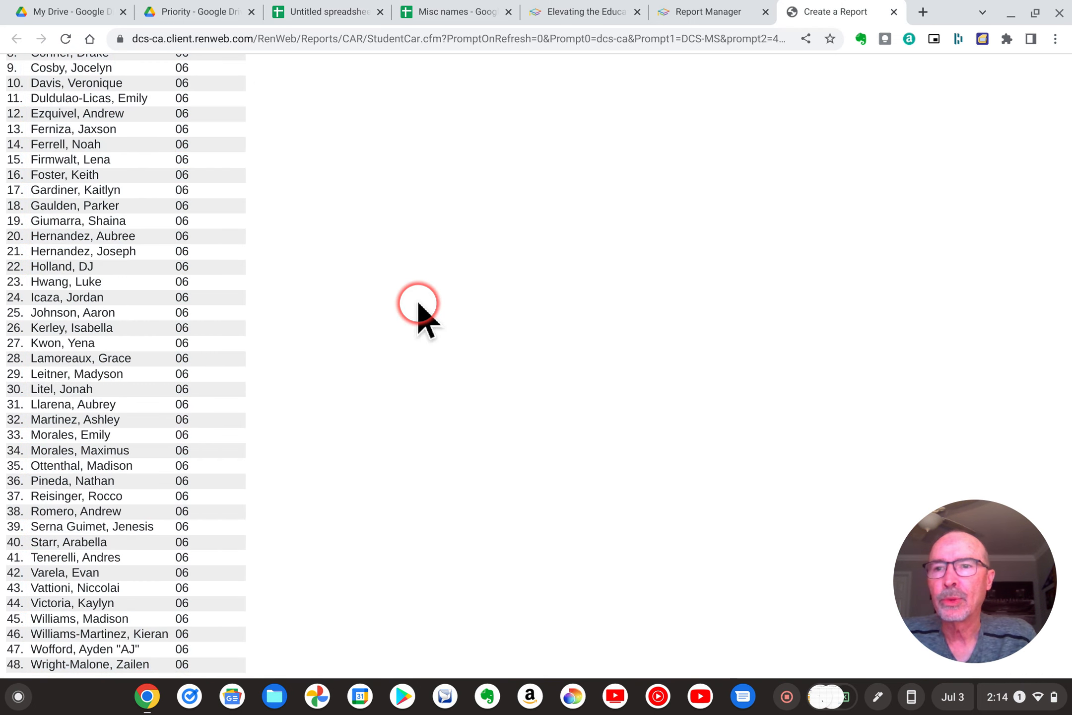
{"action": "scroll", "coordinate": [420, 306], "scroll_direction": "up", "scroll_amount": 4}
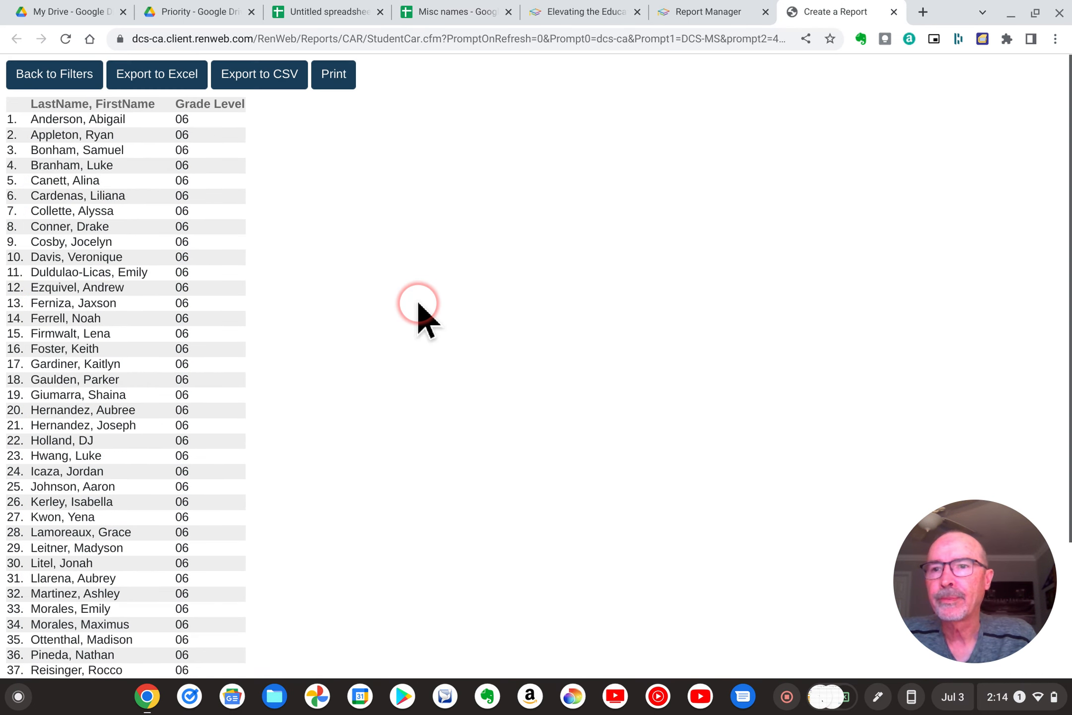
{"action": "left_click", "coordinate": [158, 78]}
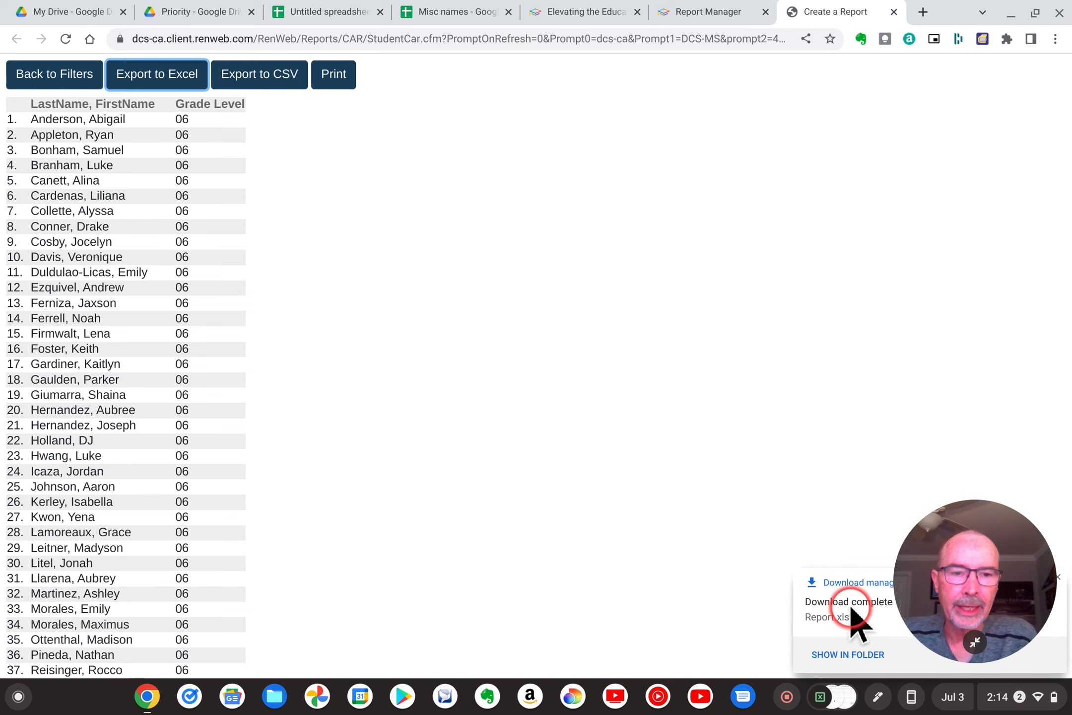
{"action": "left_click", "coordinate": [847, 655]}
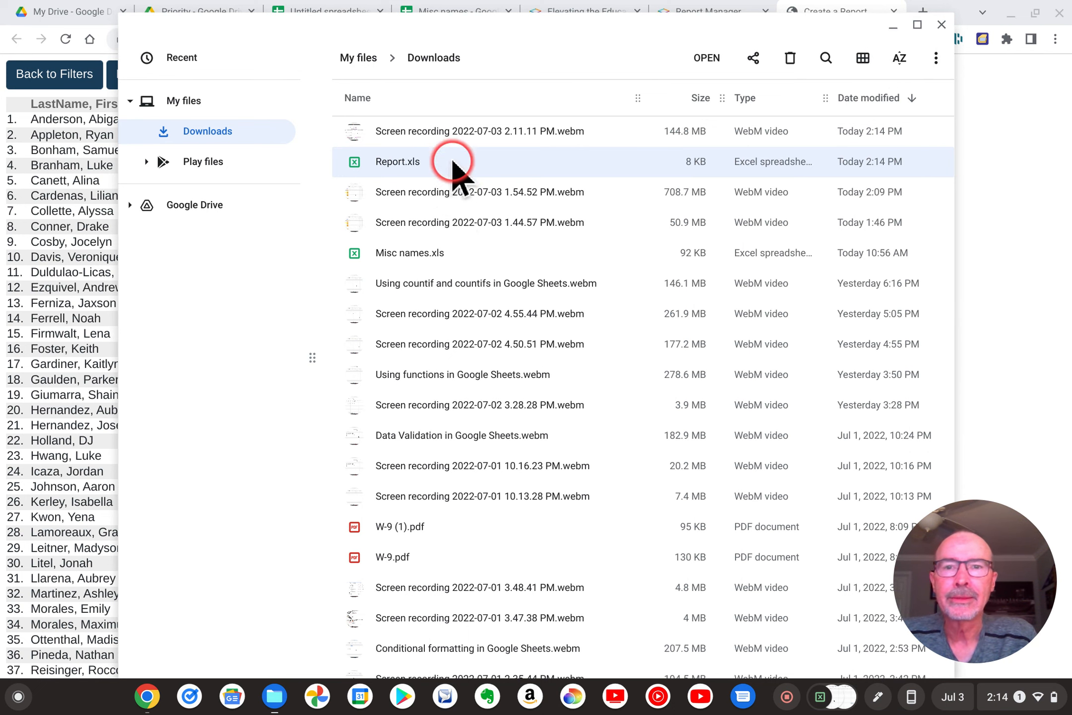
- Rename the downloaded Report.xls to 6th grade.xls and close the file manager
{"action": "right_click", "coordinate": [385, 164]}
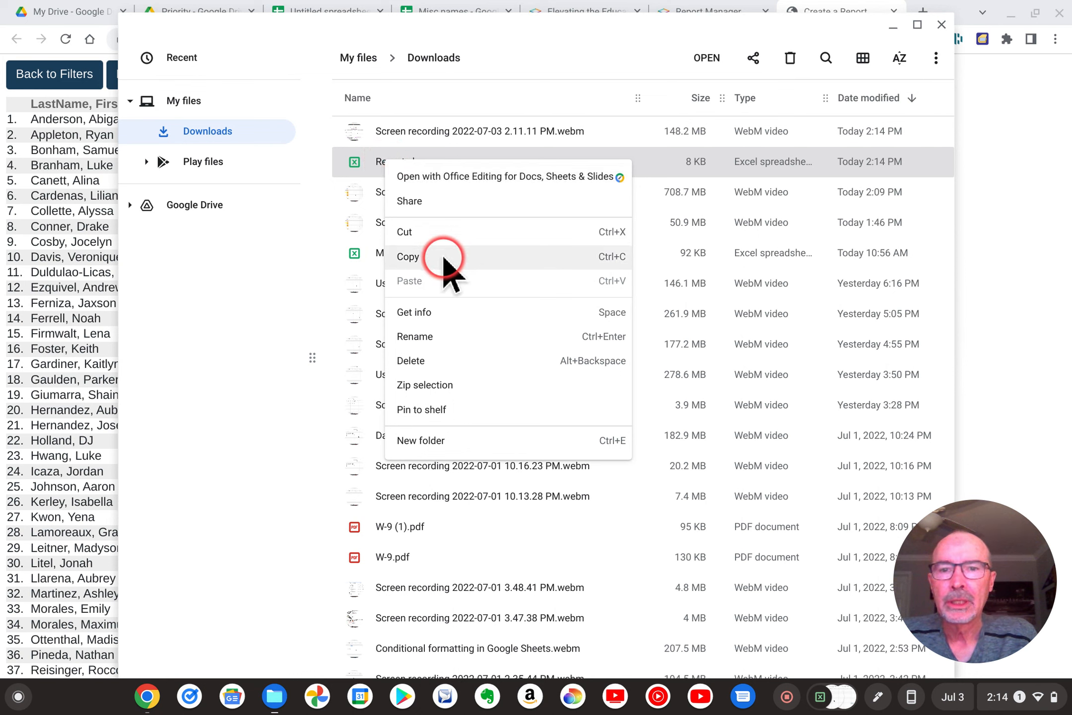
{"action": "left_click", "coordinate": [417, 336]}
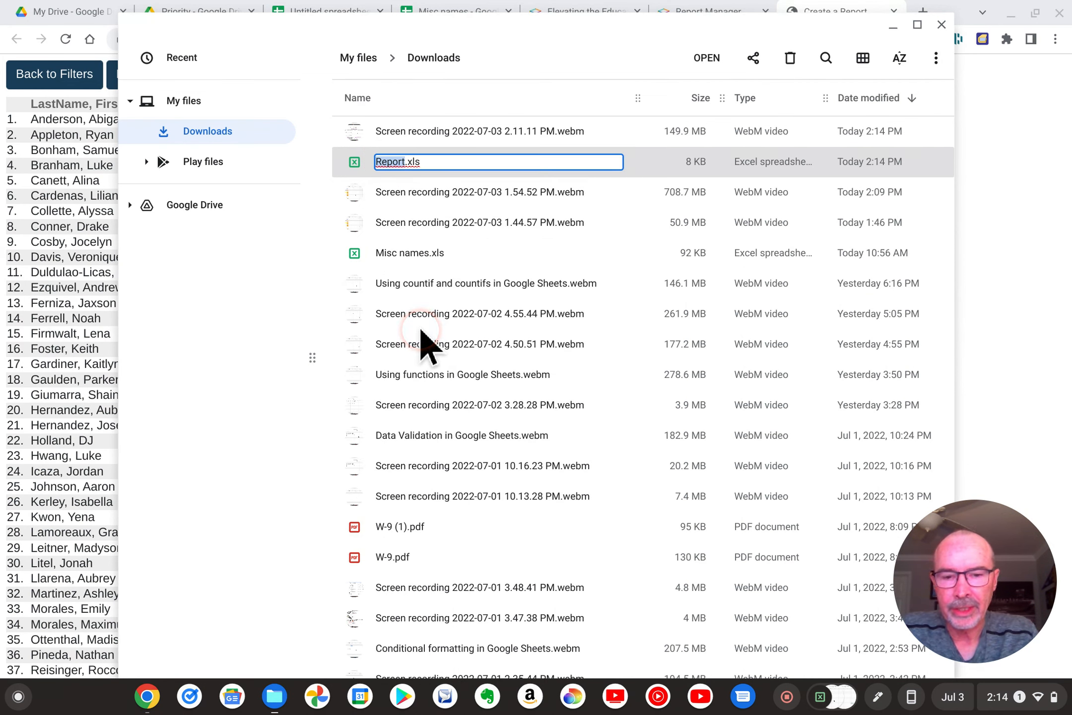
{"action": "type", "text": "6th grad"}
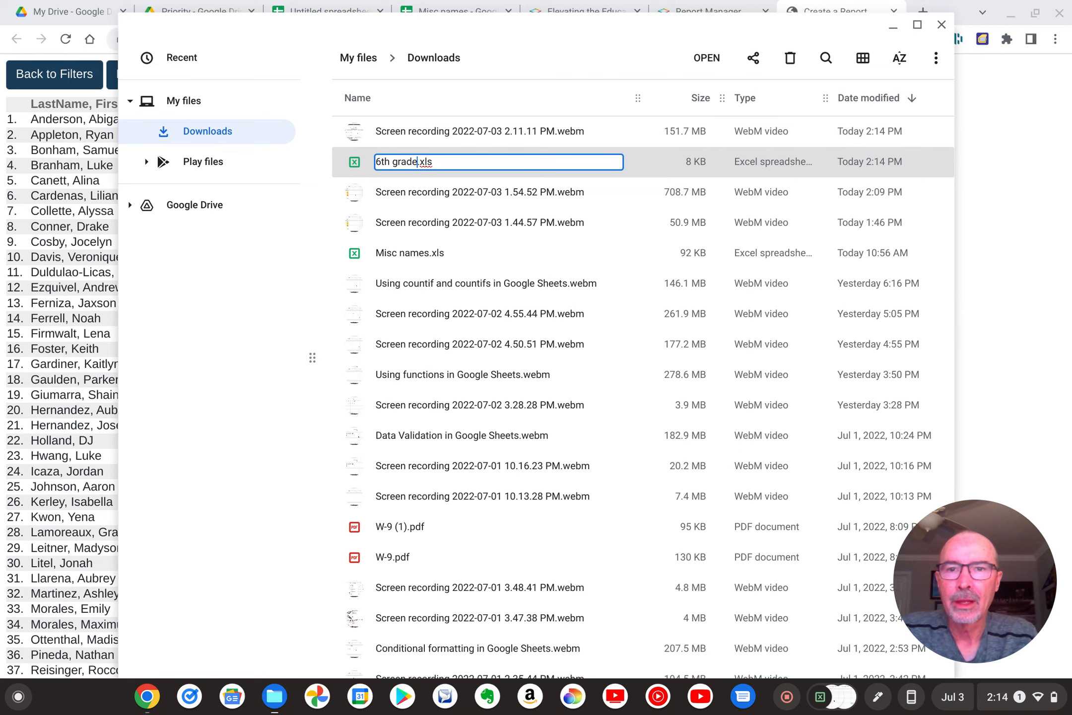
{"action": "key", "text": "Return"}
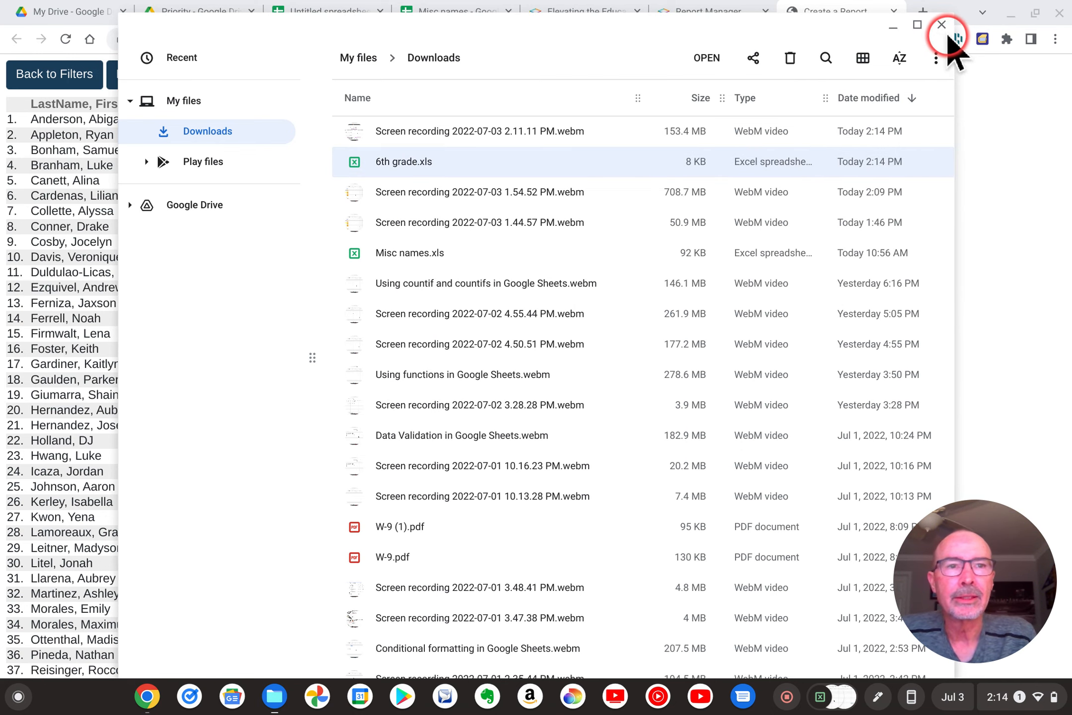
{"action": "left_click", "coordinate": [943, 24]}
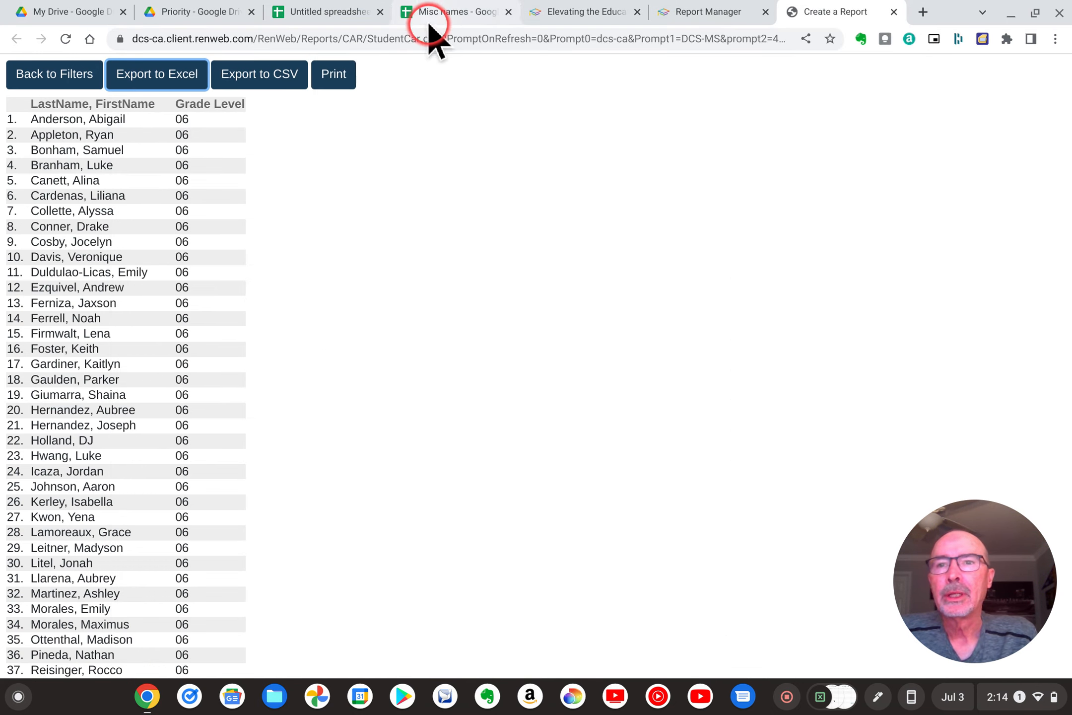
- Switch to Google Drive and upload 6th grade.xls from the Downloads folder
{"action": "left_click", "coordinate": [234, 19]}
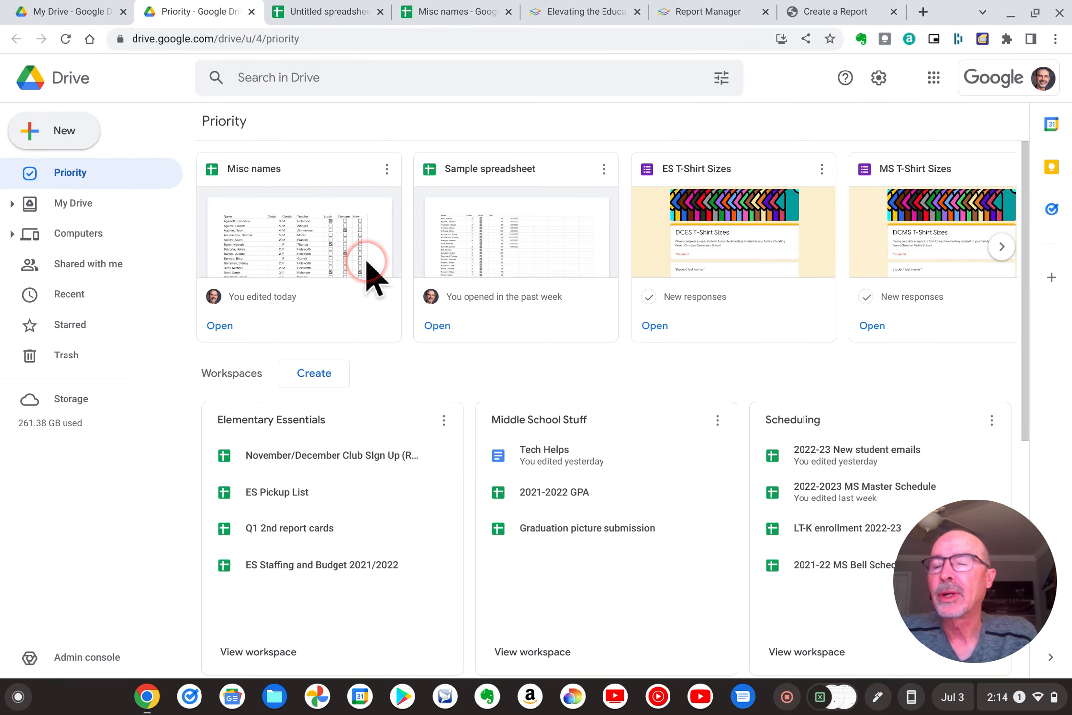
{"action": "left_click", "coordinate": [64, 130]}
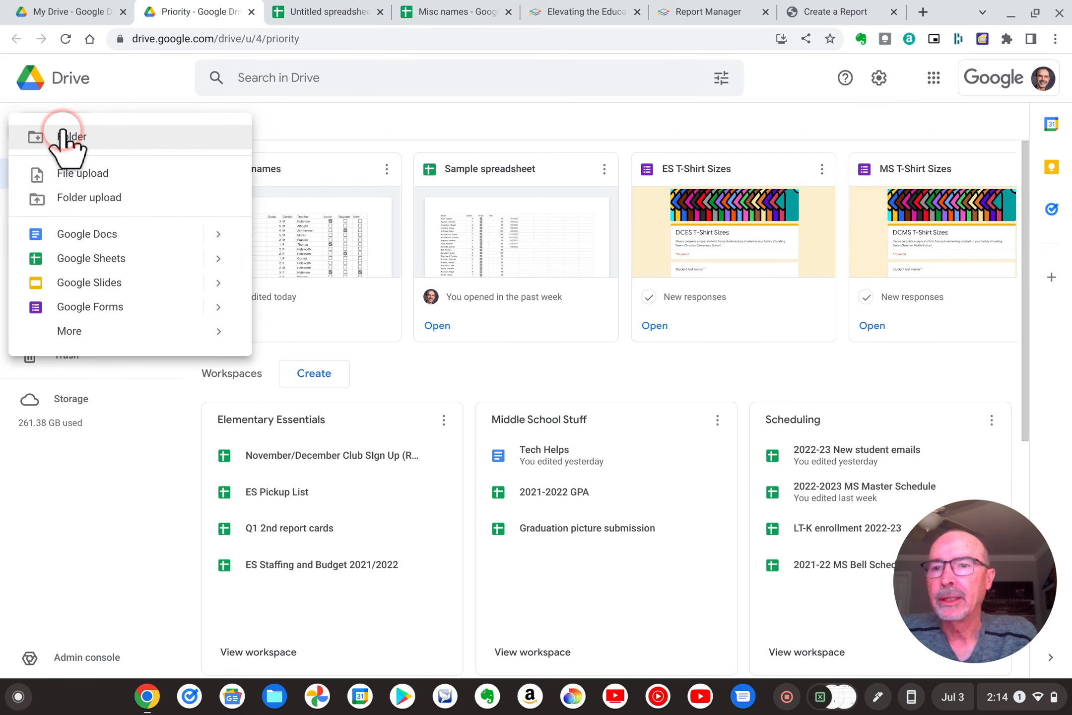
{"action": "left_click", "coordinate": [106, 175]}
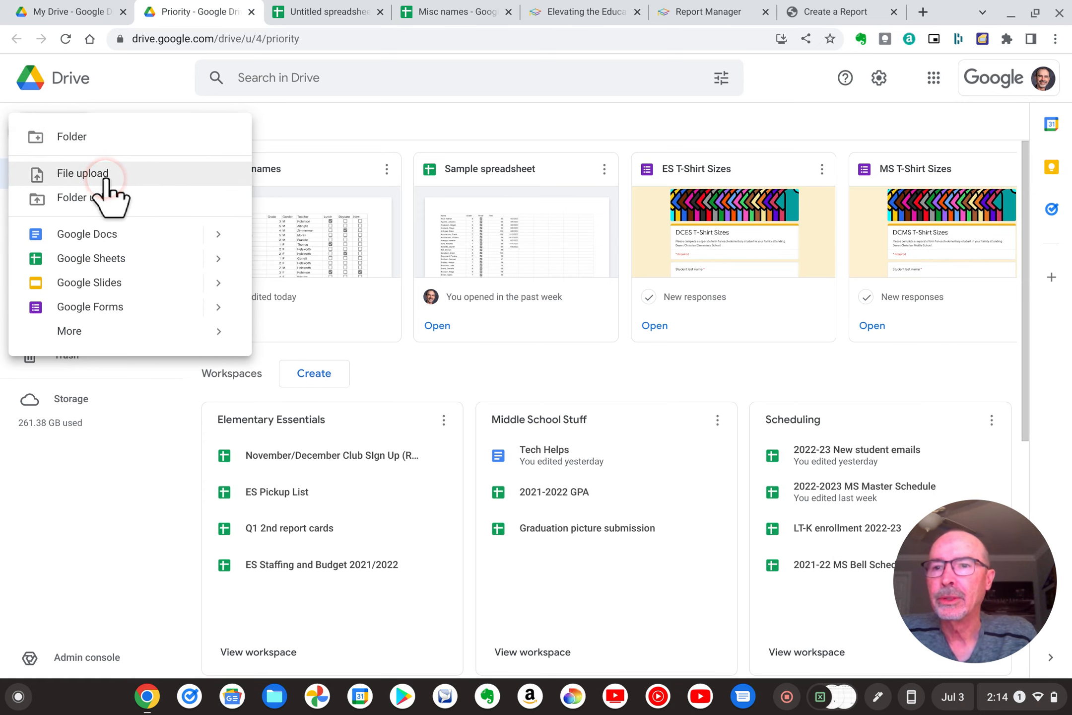
{"action": "left_click", "coordinate": [106, 175]}
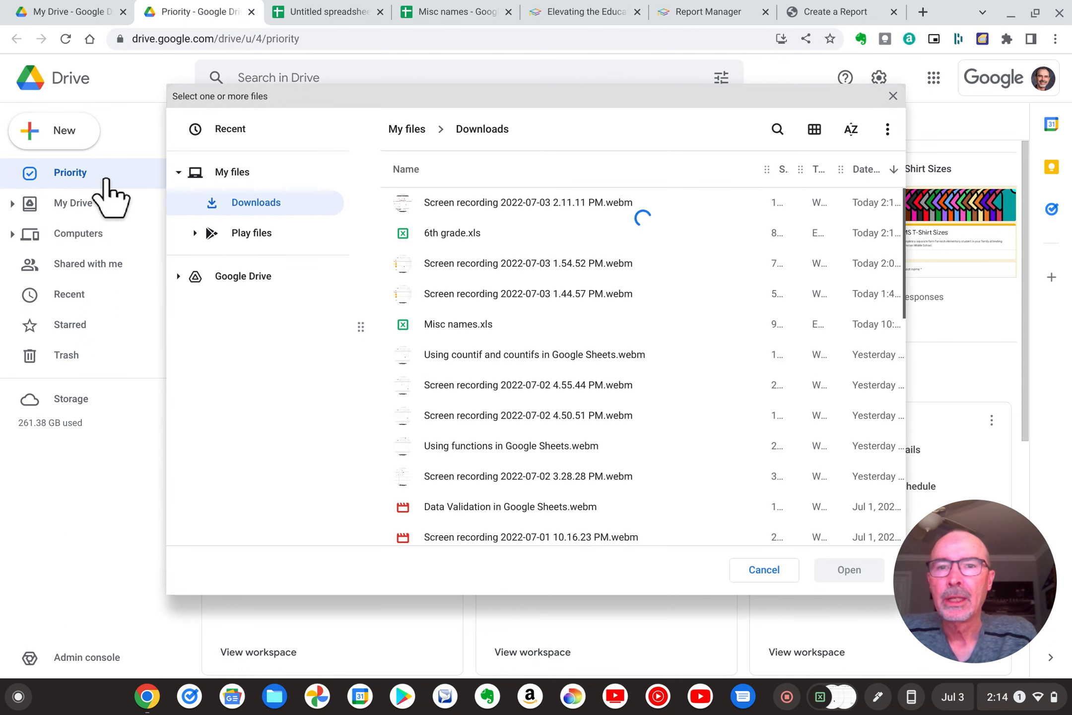
{"action": "left_click", "coordinate": [385, 219]}
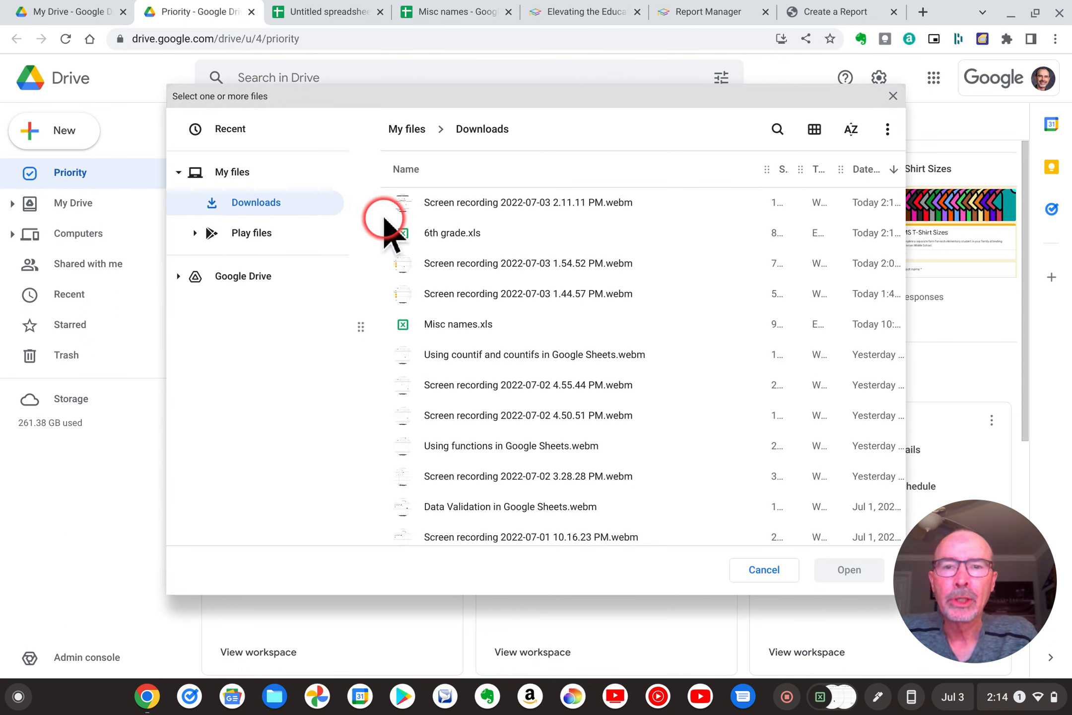
{"action": "left_click", "coordinate": [459, 237]}
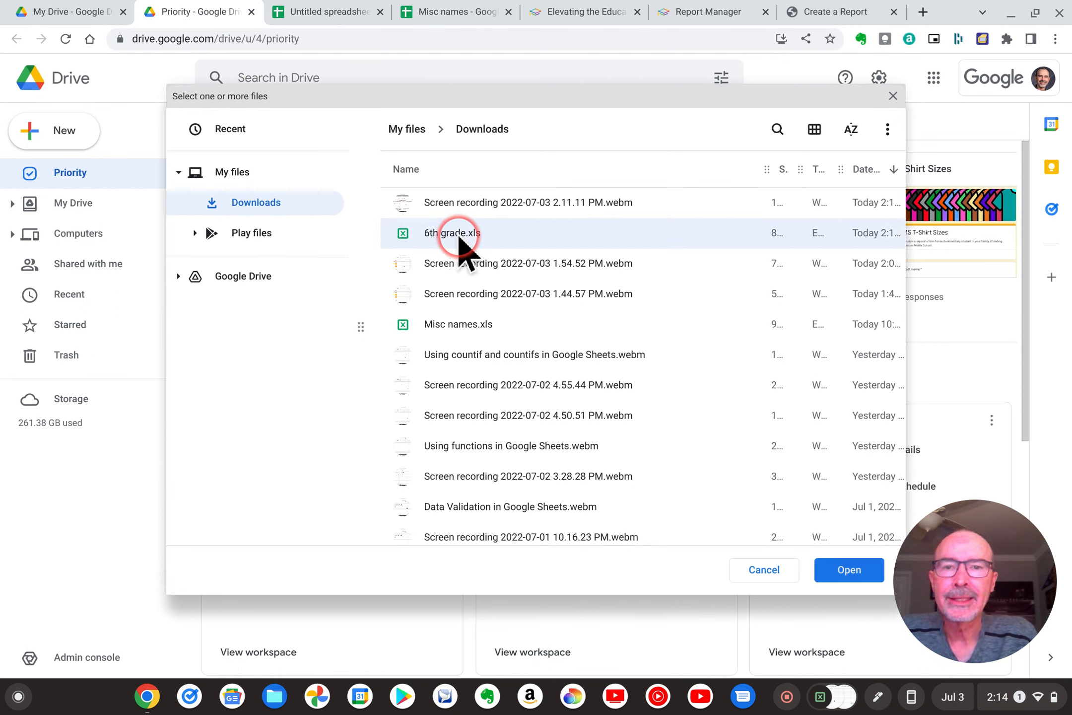
{"action": "left_click", "coordinate": [851, 571]}
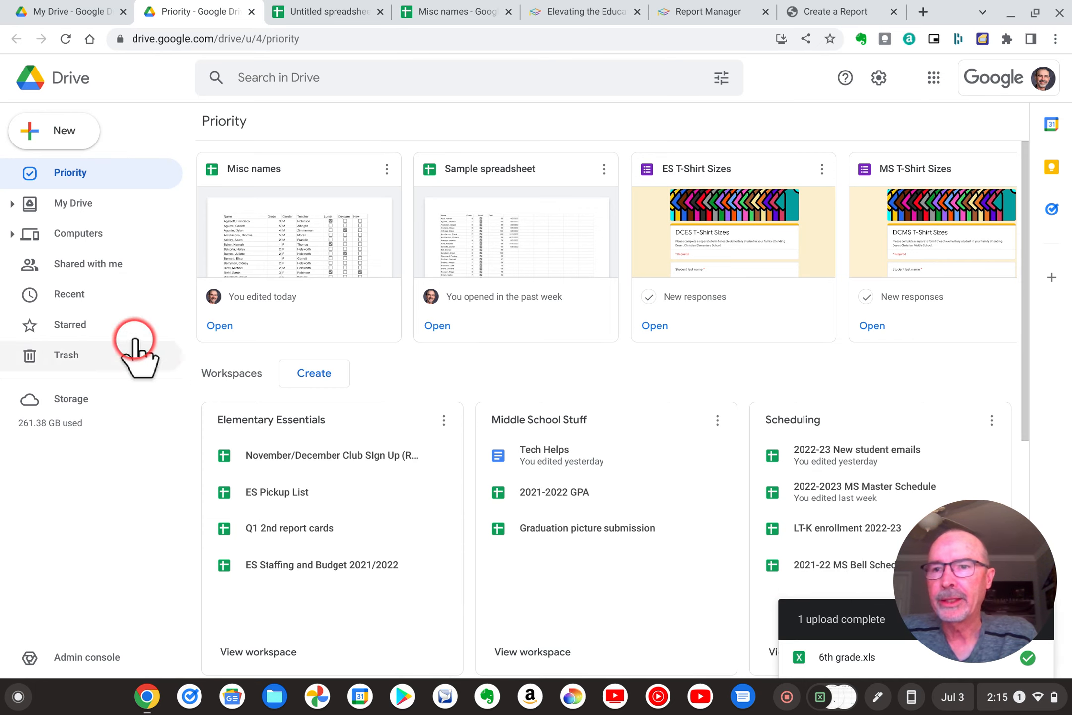
- Find the uploaded 6th grade file in My Drive and open it in Google Sheets
{"action": "left_click", "coordinate": [65, 204]}
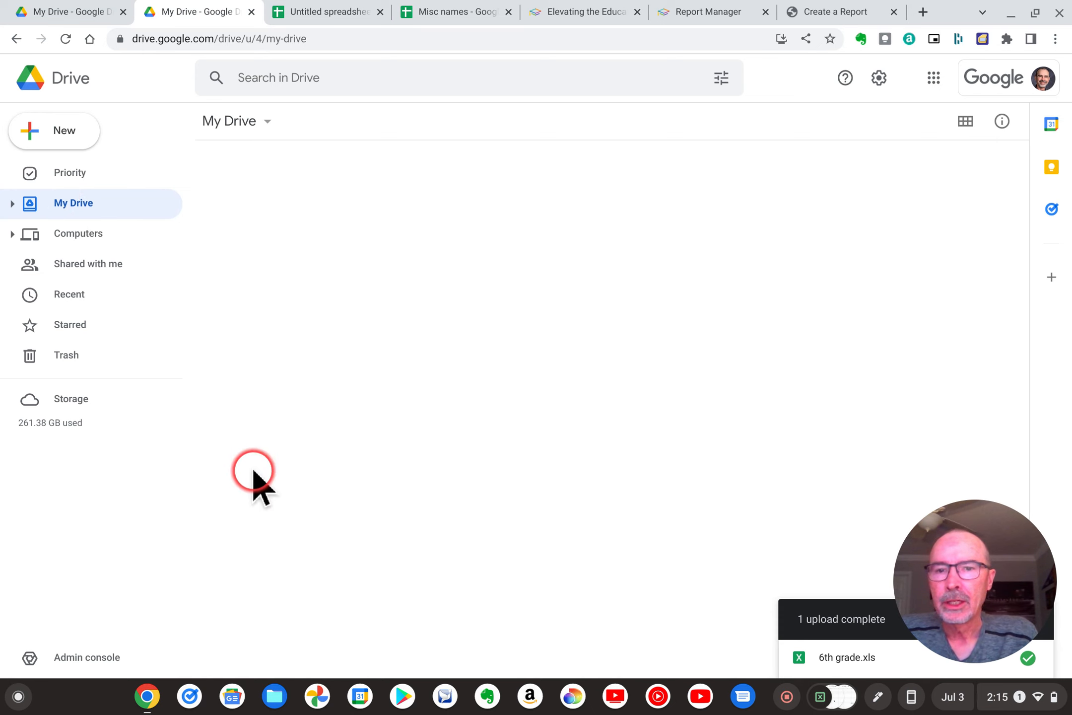
{"action": "scroll", "coordinate": [419, 495], "scroll_direction": "down", "scroll_amount": 1}
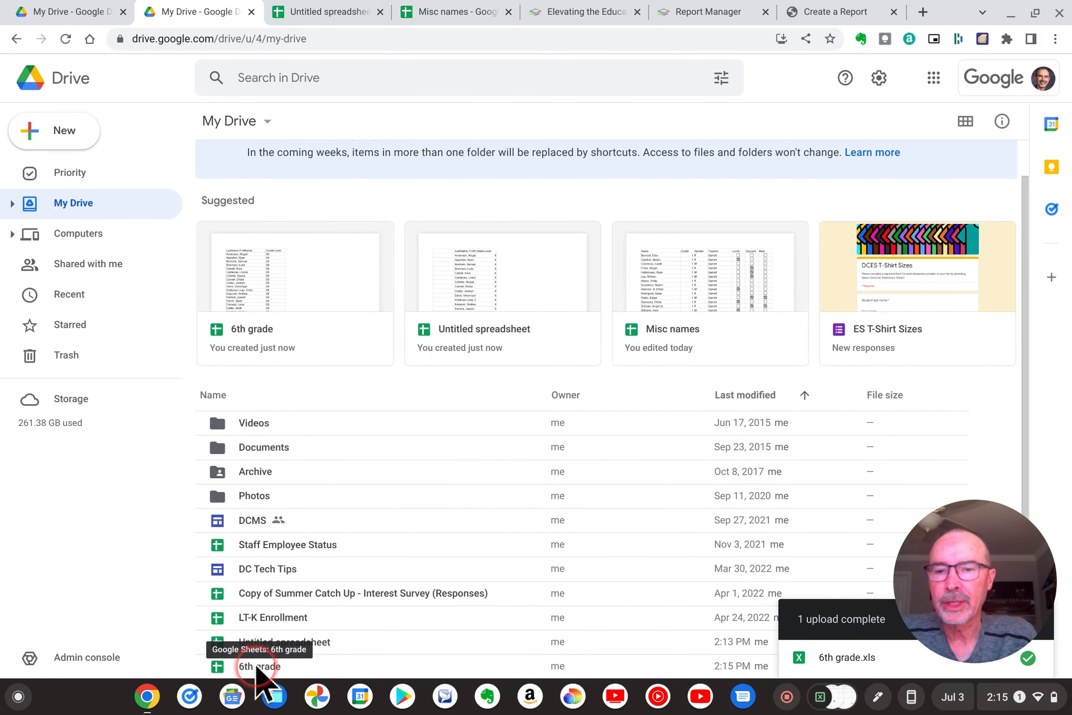
{"action": "double_click", "coordinate": [256, 664]}
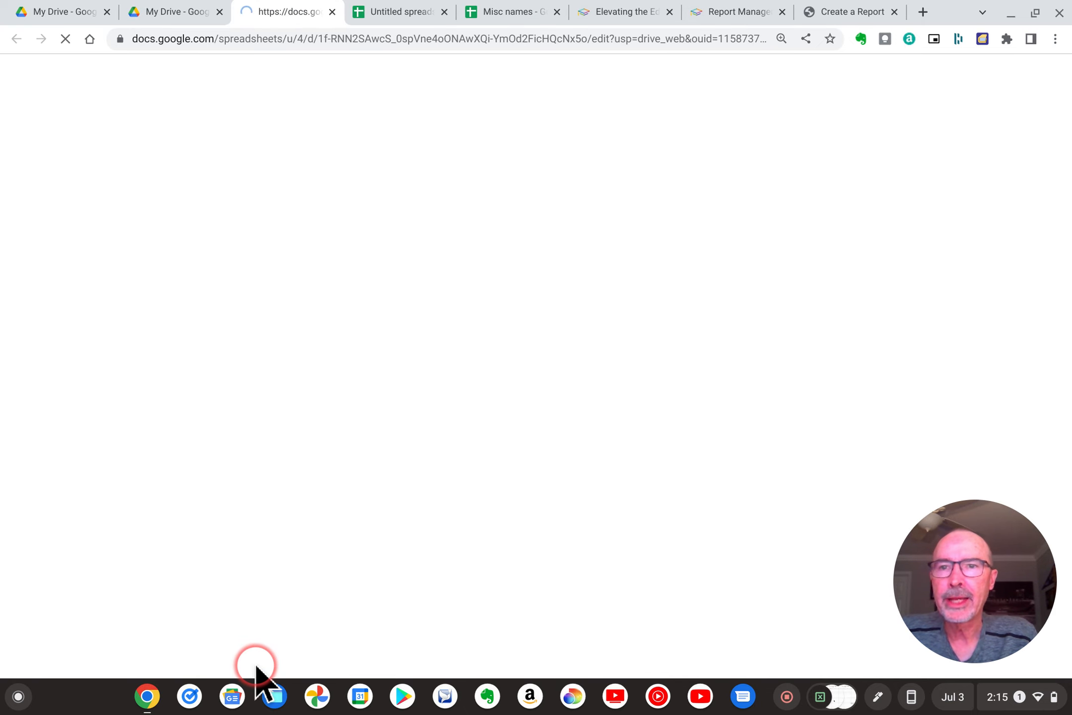